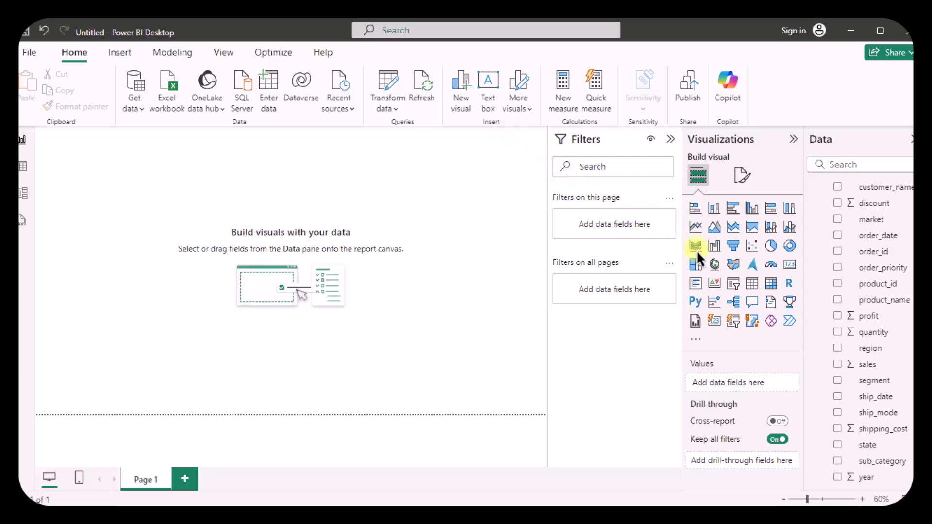
Insert a table visual at the upper middle of the canvas with the fields sub_category, sales, profit and quantity as columns.
left_click(750, 284)
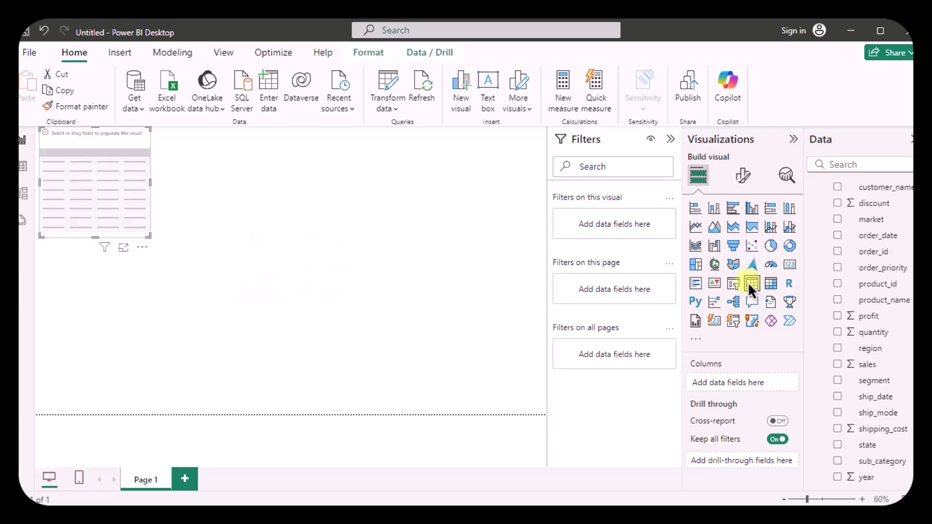
left_click_drag(123, 141, 331, 142)
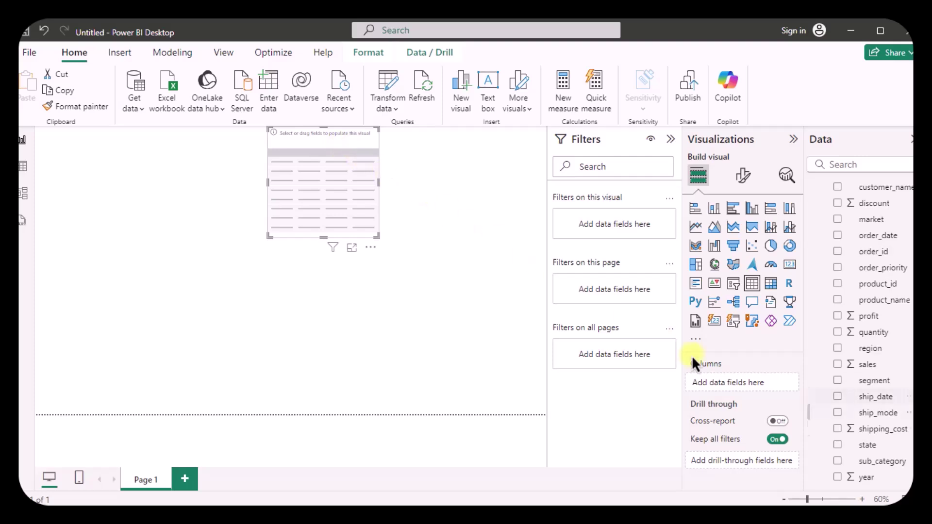
left_click_drag(872, 462, 751, 370)
left_click_drag(842, 371, 743, 397)
left_click_drag(856, 320, 744, 415)
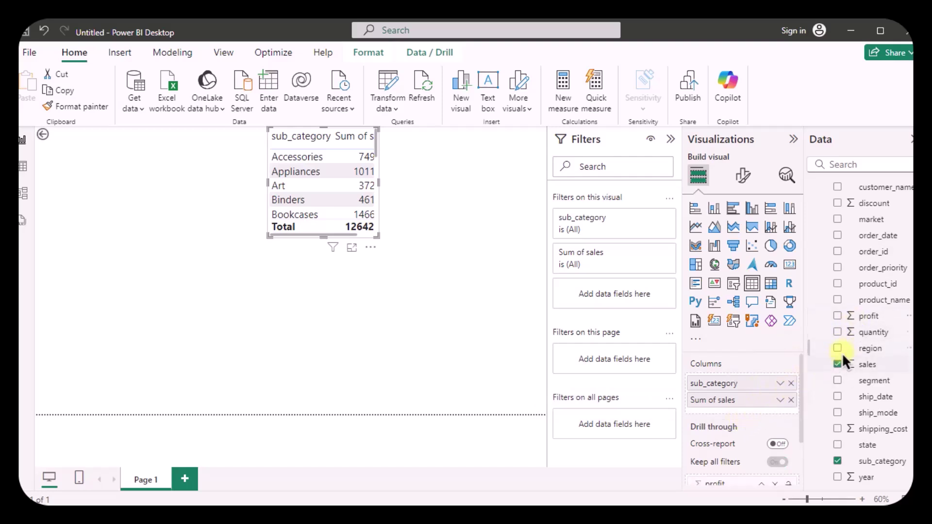
left_click_drag(869, 340, 763, 415)
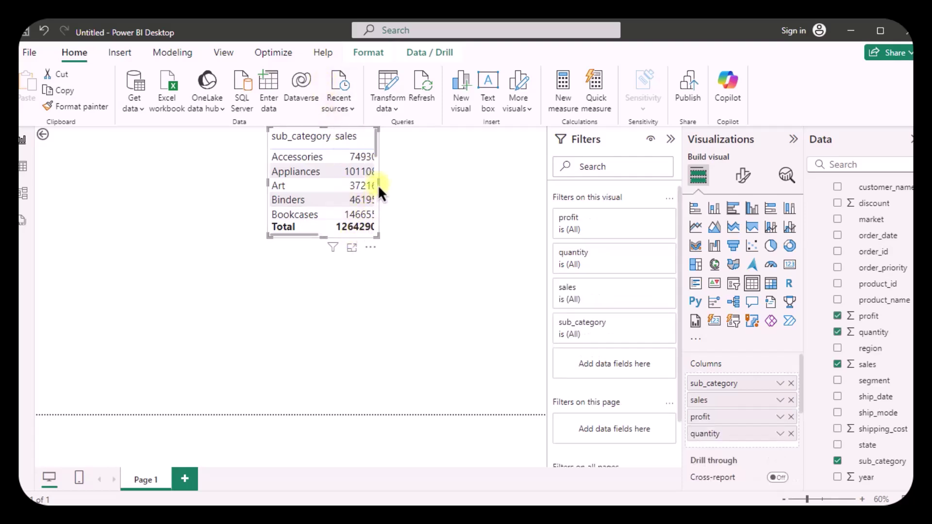
Widen and lengthen the table visual so all four columns and every sub-category row fit down to the Total.
left_click_drag(378, 183, 493, 196)
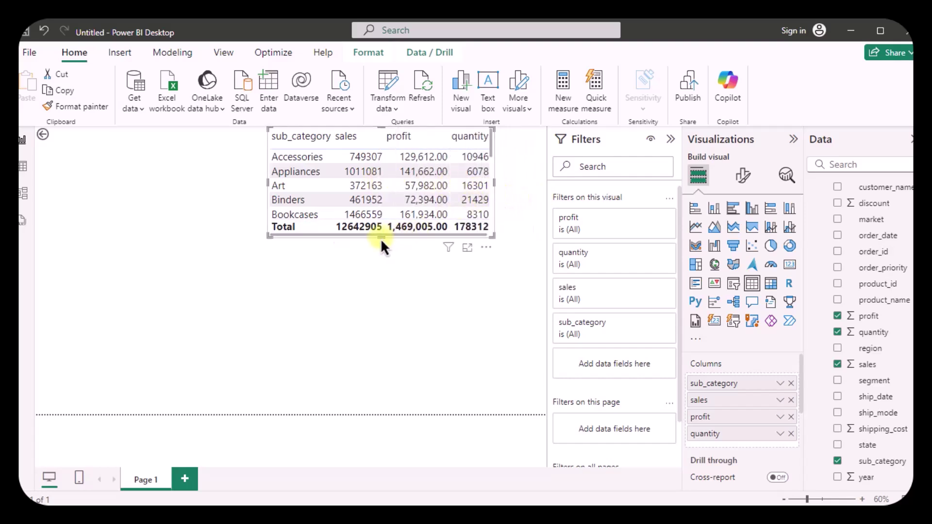
left_click_drag(381, 238, 388, 419)
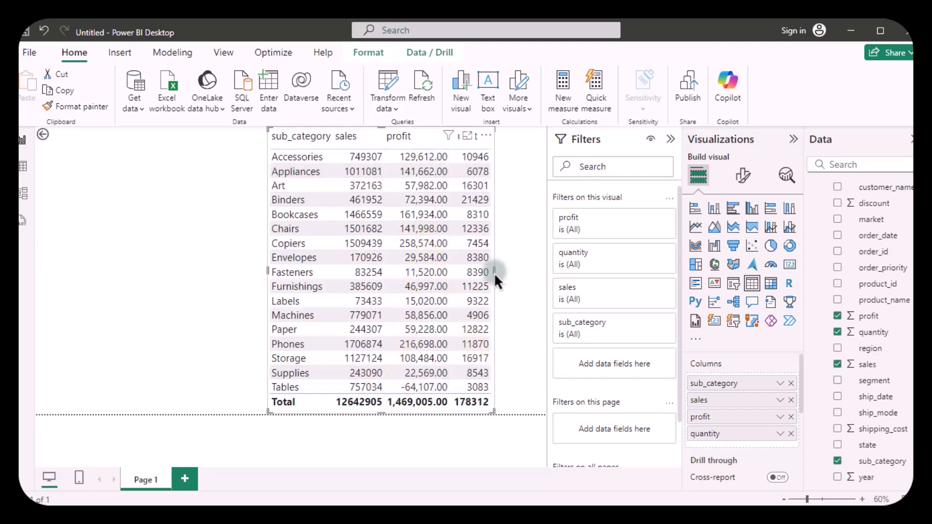
Change the profit field's data type to Whole number, accept the data type change, and narrow the table to fit.
left_click(883, 316)
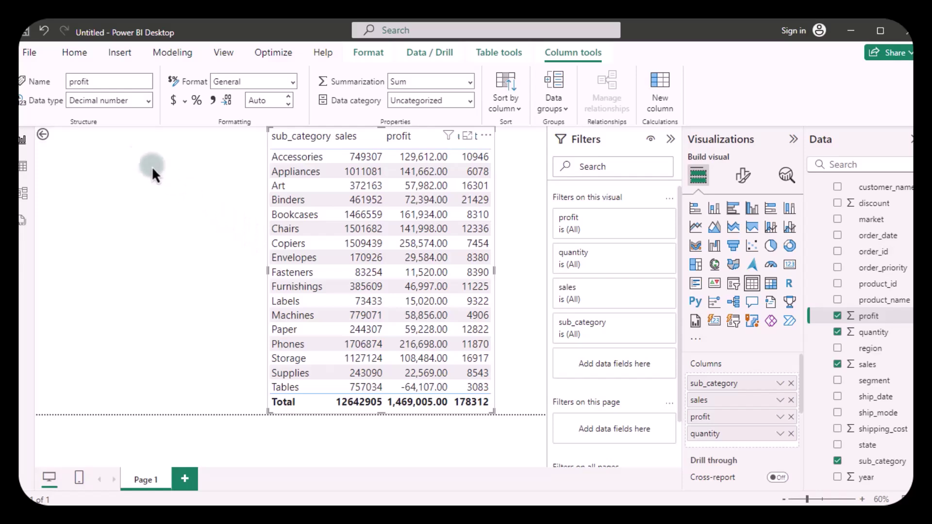
left_click(148, 102)
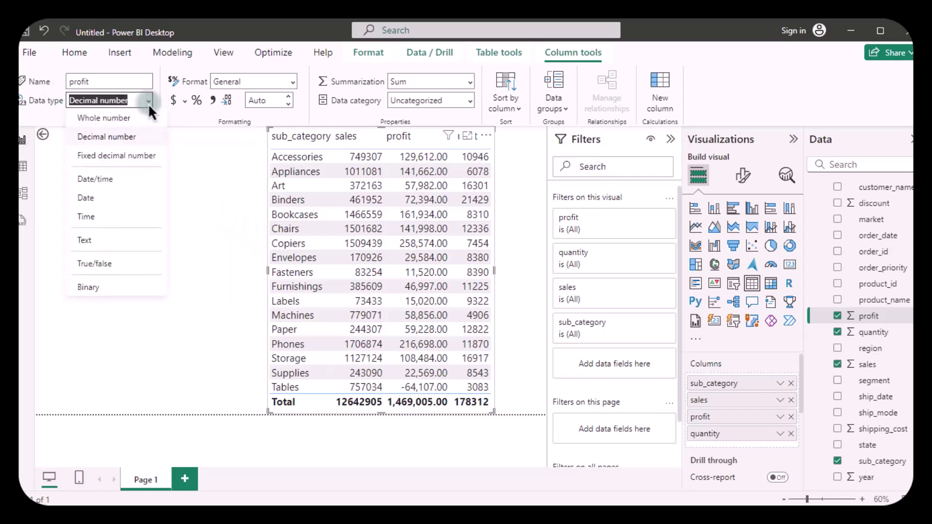
left_click(121, 121)
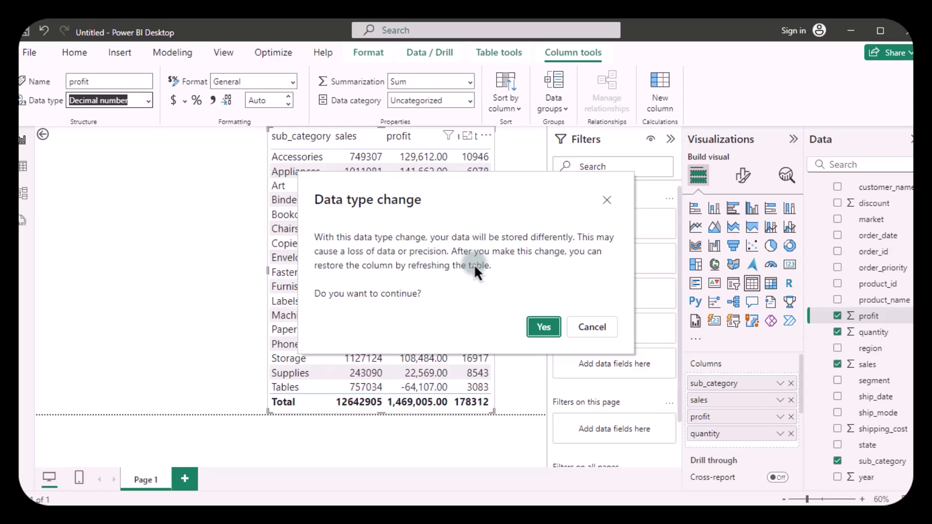
left_click(546, 333)
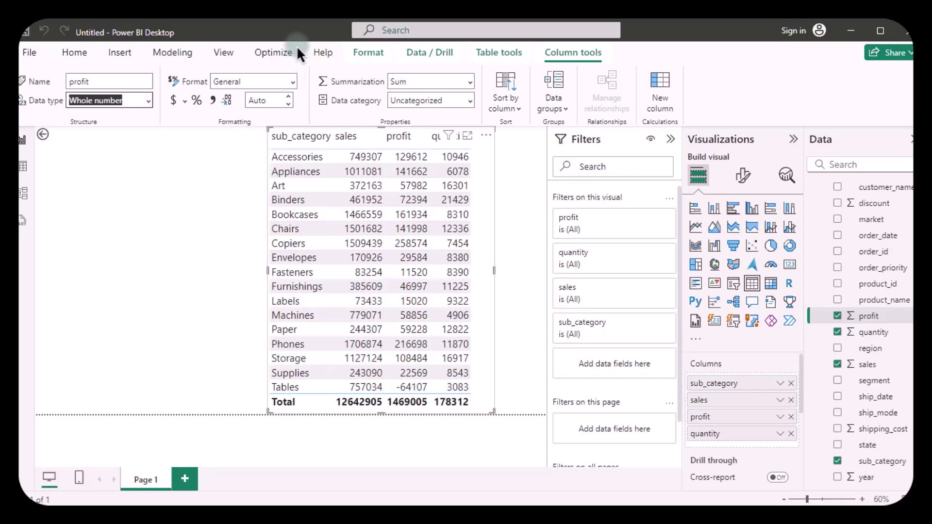
left_click_drag(493, 273, 474, 276)
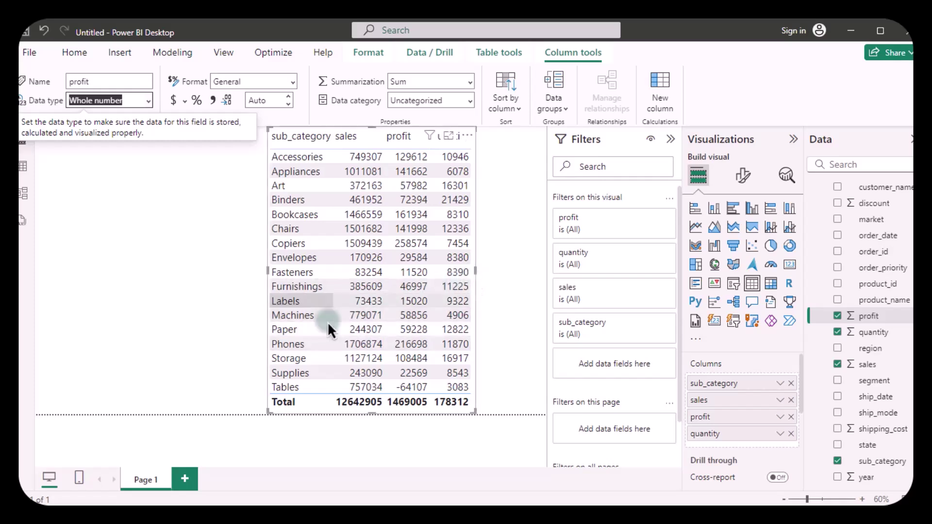
Set the display units of the table's sales column to Thousands in the specific column formatting.
left_click(735, 179)
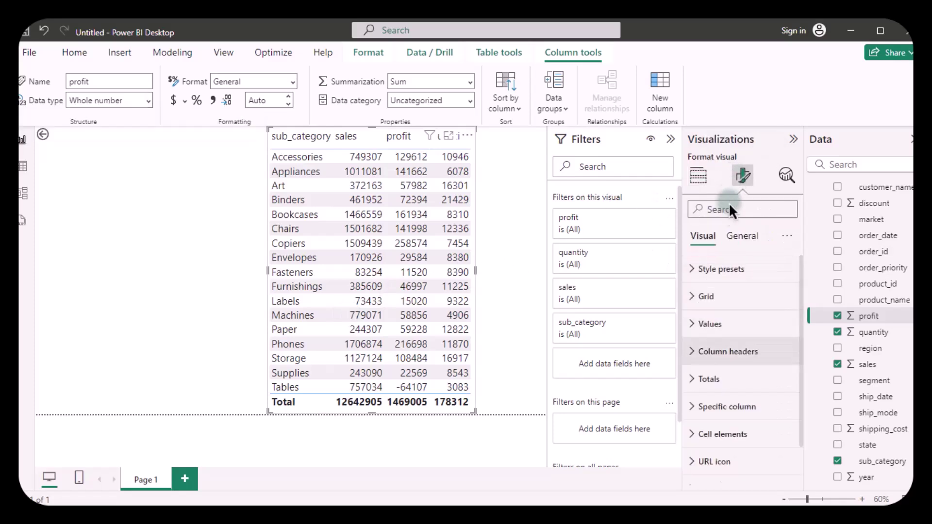
left_click(691, 406)
scroll(711, 380, "down", 2)
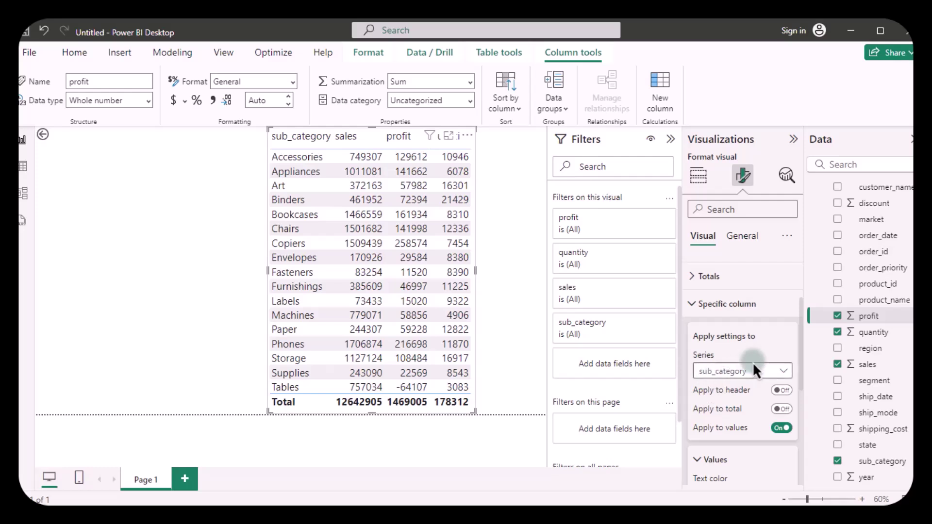
scroll(752, 362, "down", 1)
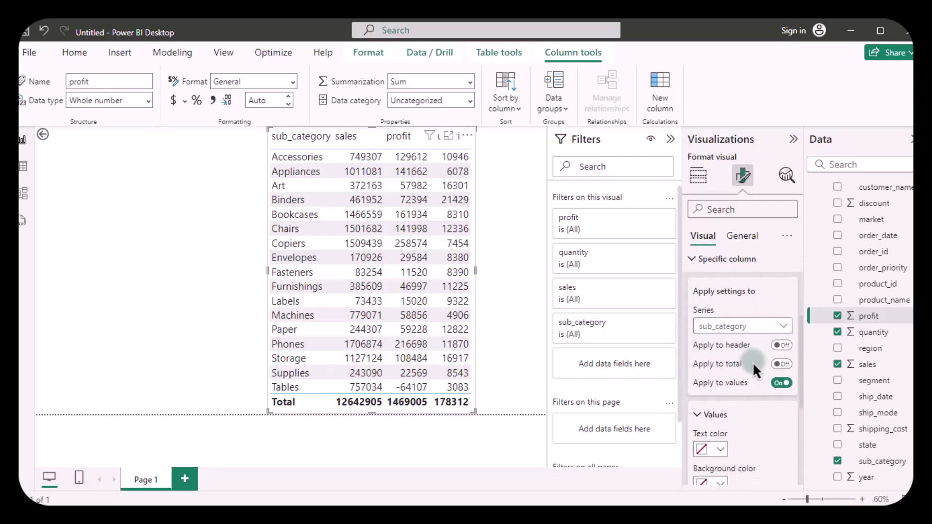
left_click(787, 328)
scroll(738, 359, "down", 3)
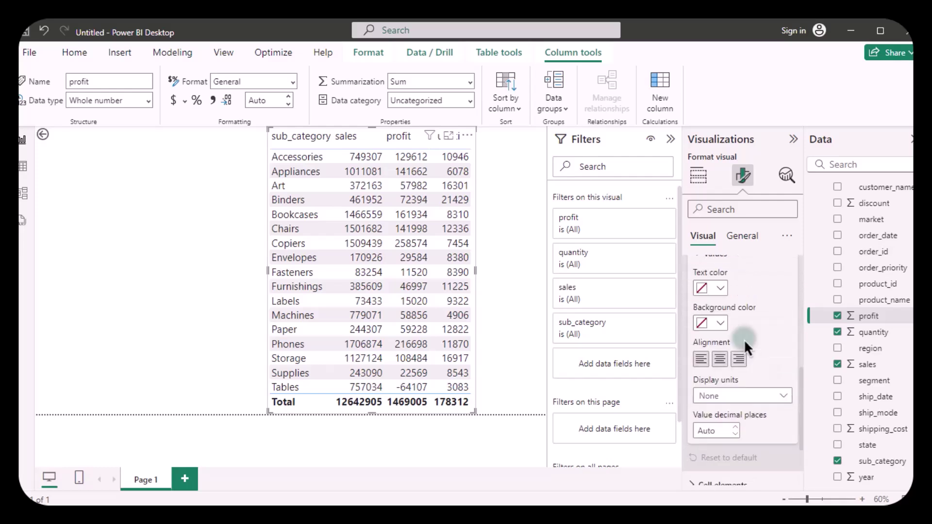
left_click(732, 402)
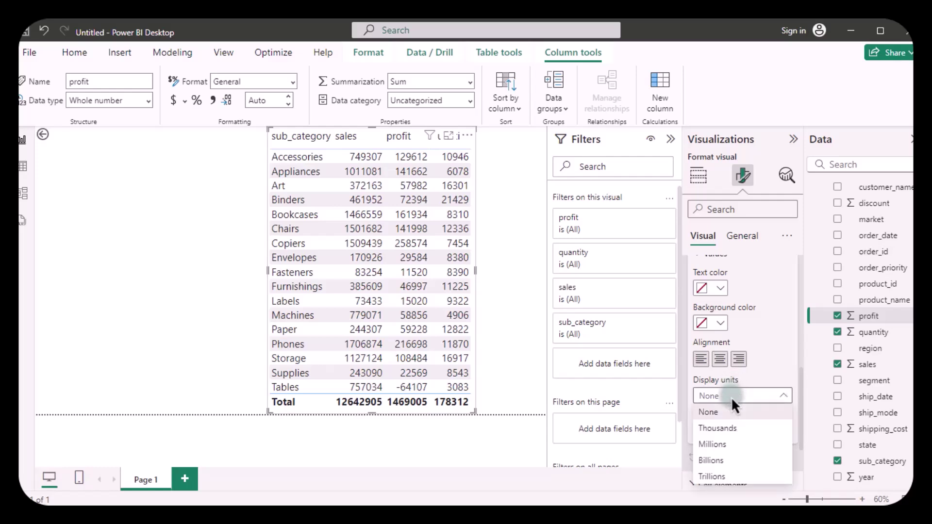
left_click(729, 427)
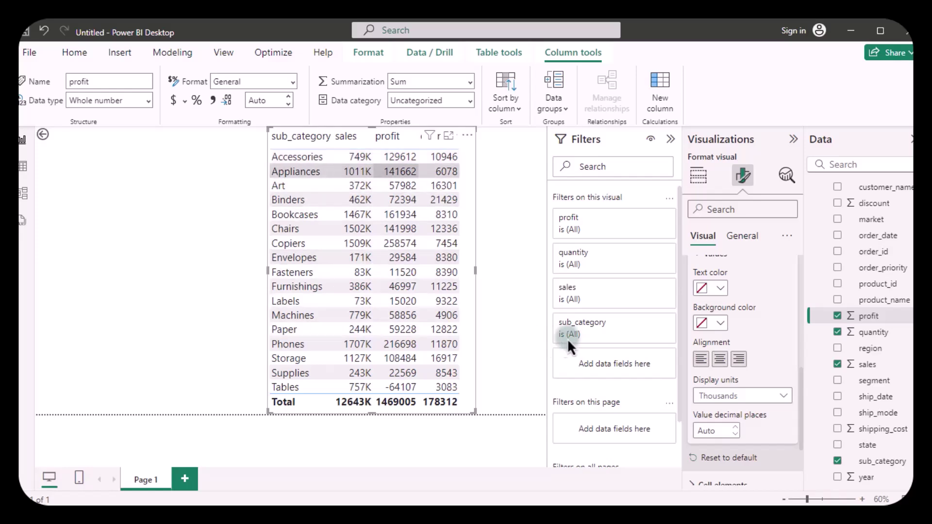
Set the display units of the table's profit column to Thousands with 0 decimal places.
scroll(781, 316, "up", 2)
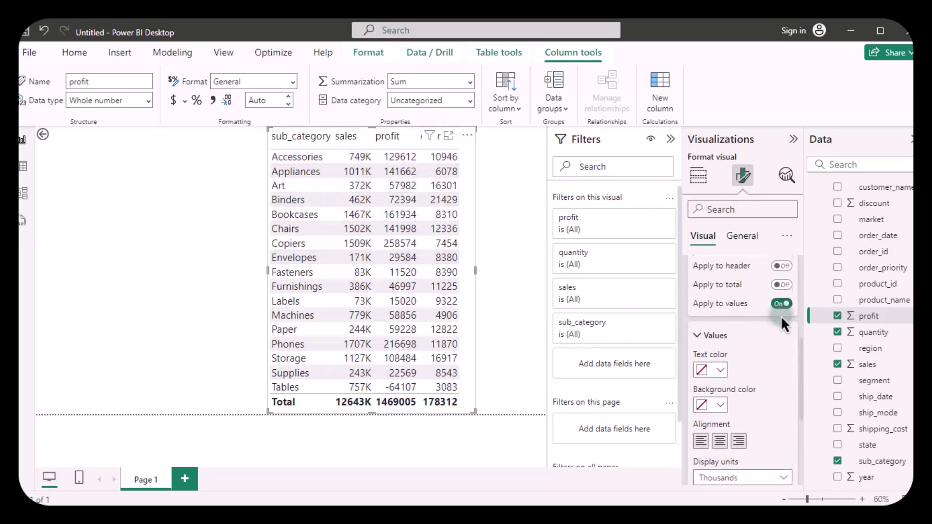
scroll(781, 315, "up", 1)
left_click(756, 286)
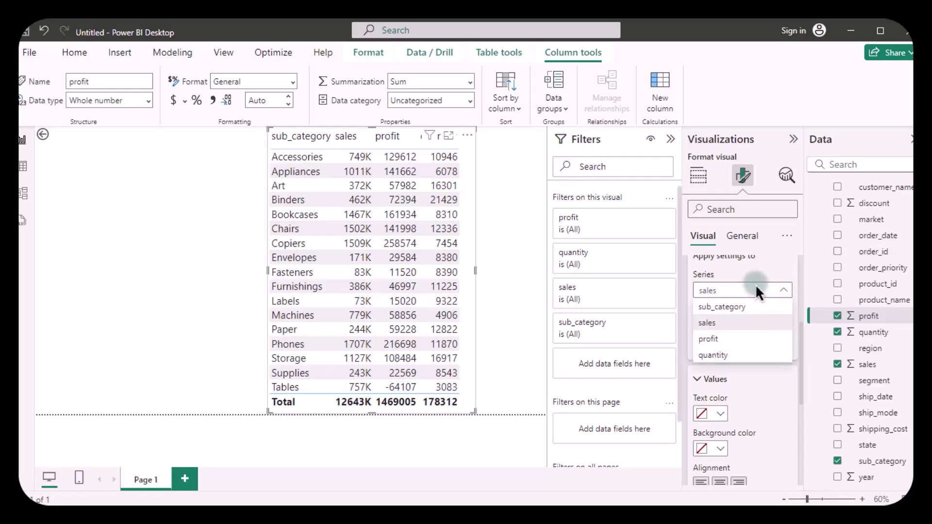
left_click(742, 342)
scroll(743, 341, "down", 2)
left_click(746, 419)
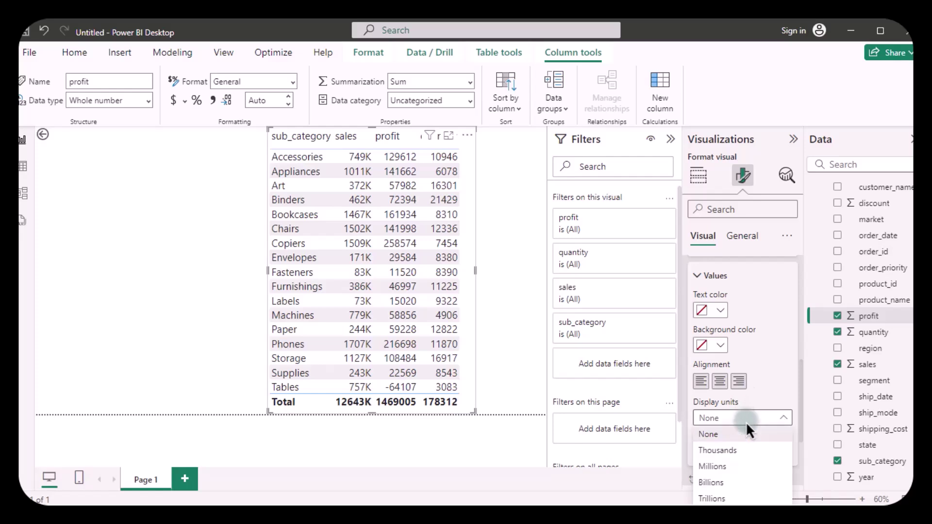
left_click(745, 448)
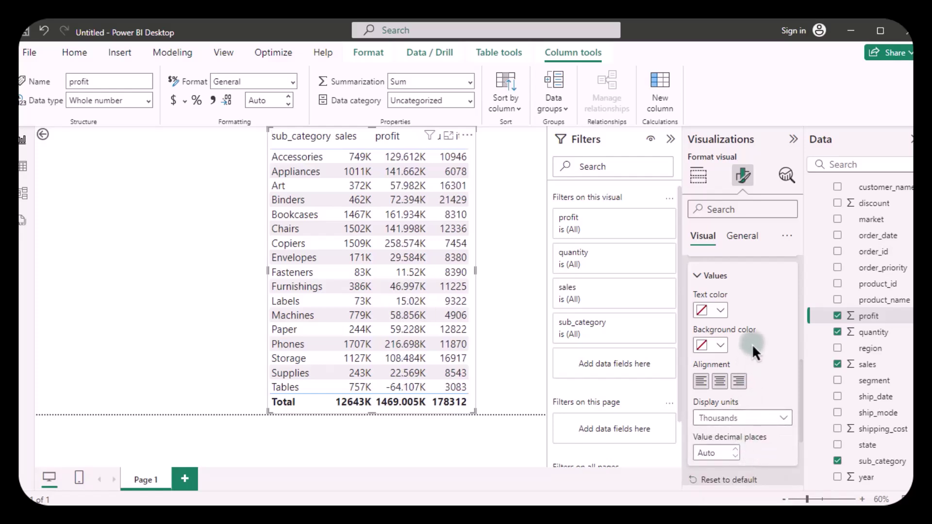
scroll(753, 344, "up", 1)
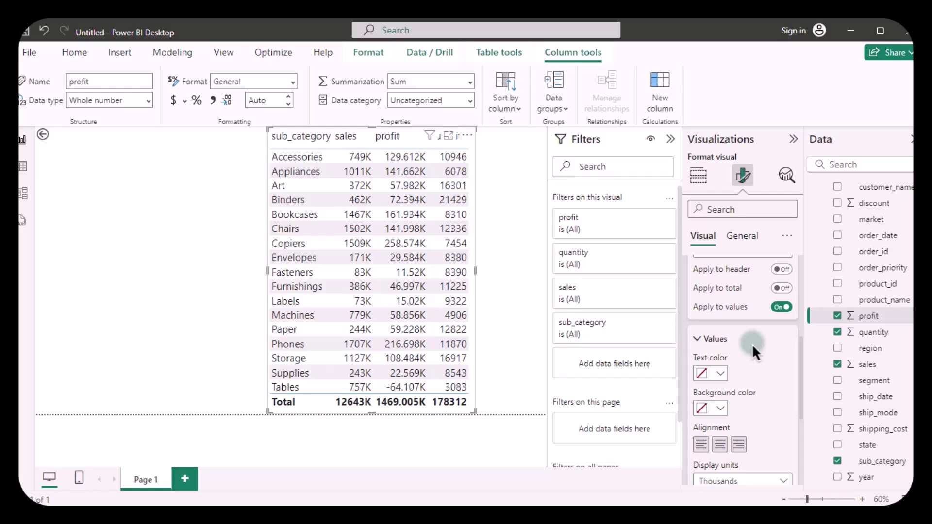
scroll(753, 344, "down", 2)
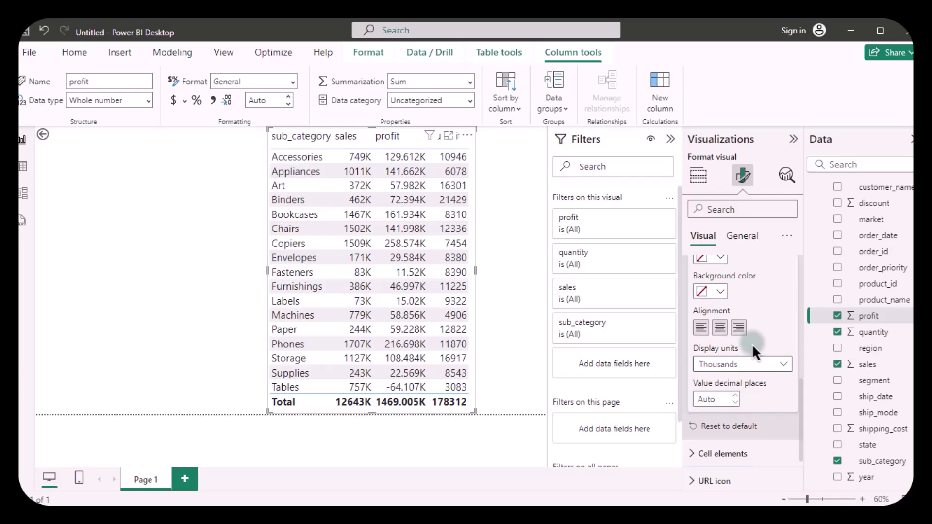
left_click(735, 399)
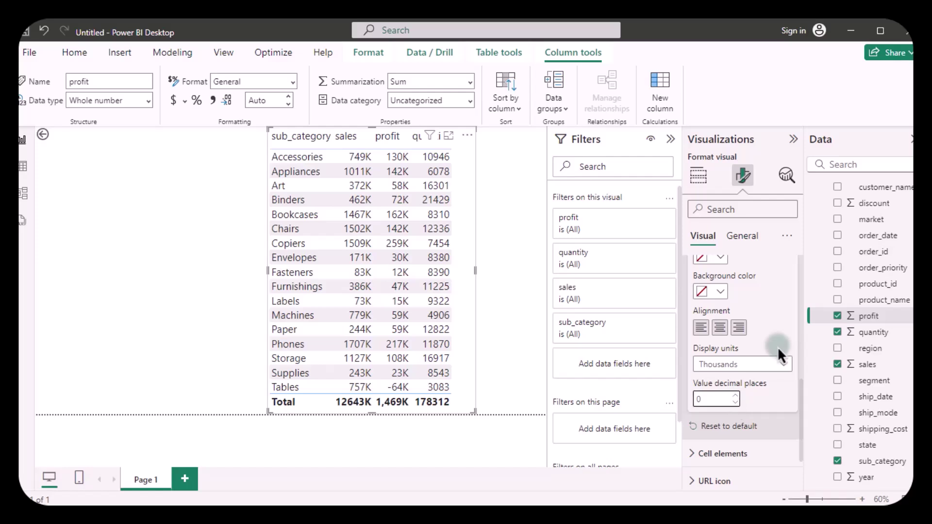
Set the display units of the table's quantity column to Thousands and narrow the table to fit its columns.
scroll(779, 347, "up", 4)
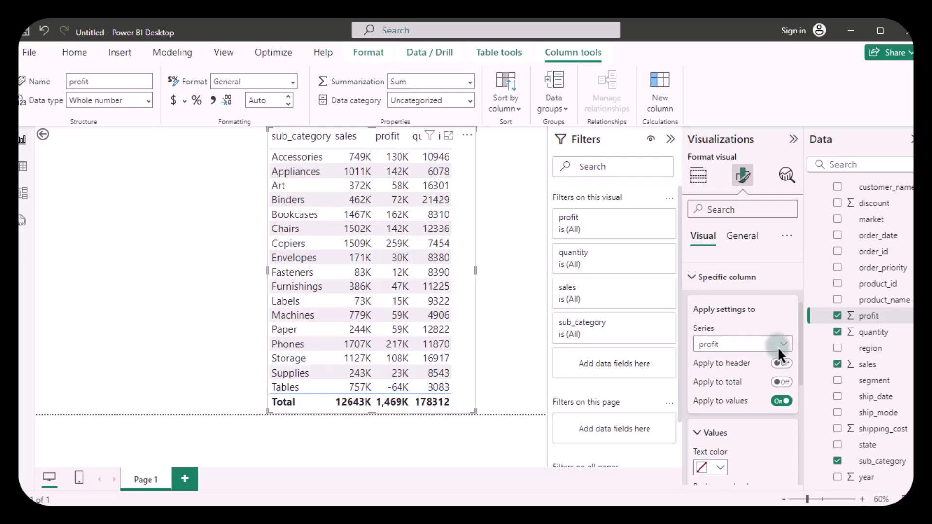
left_click(777, 346)
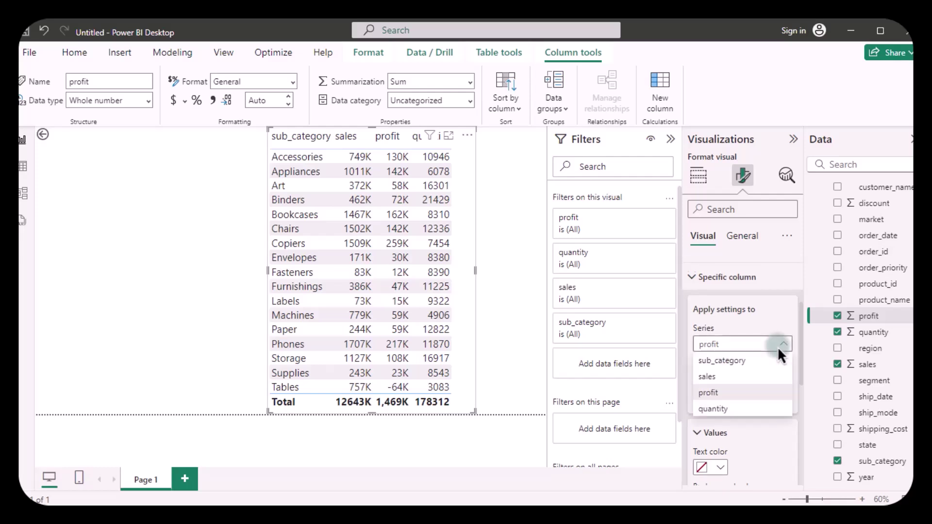
left_click(742, 409)
scroll(734, 354, "down", 5)
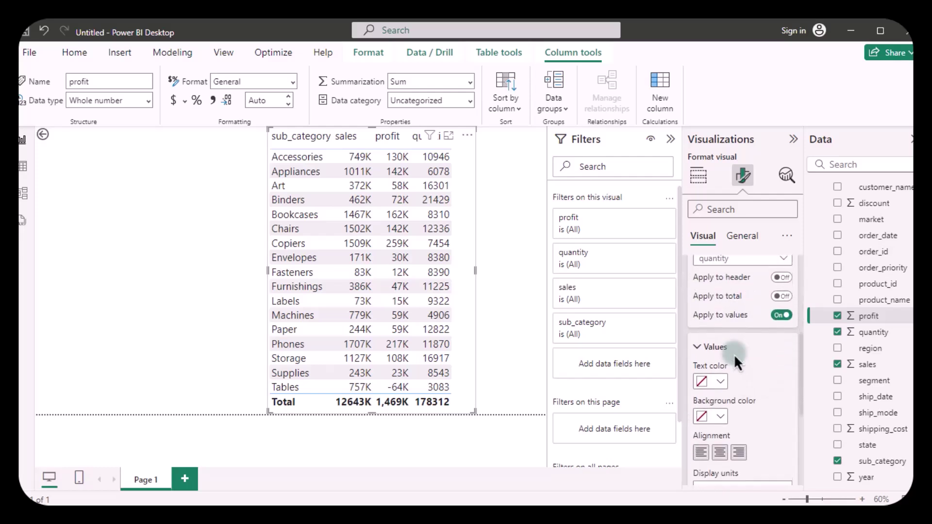
left_click(768, 336)
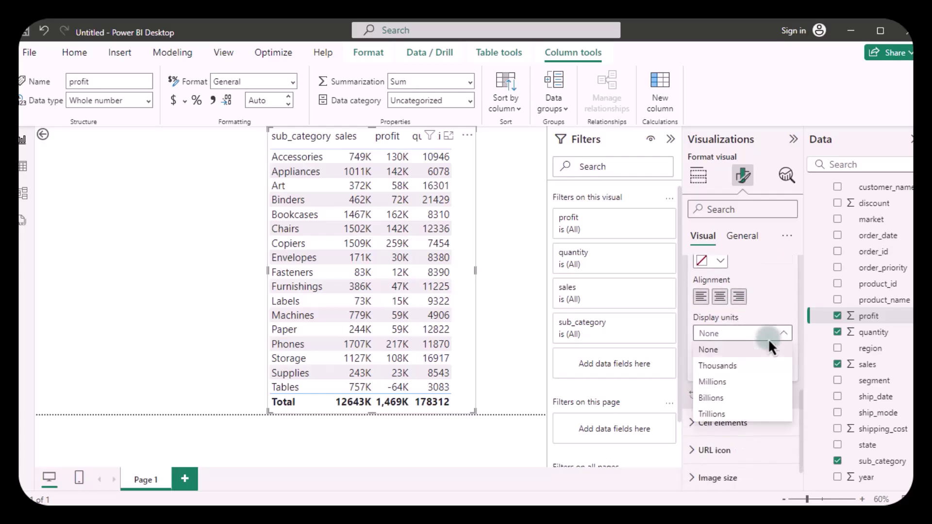
left_click(740, 368)
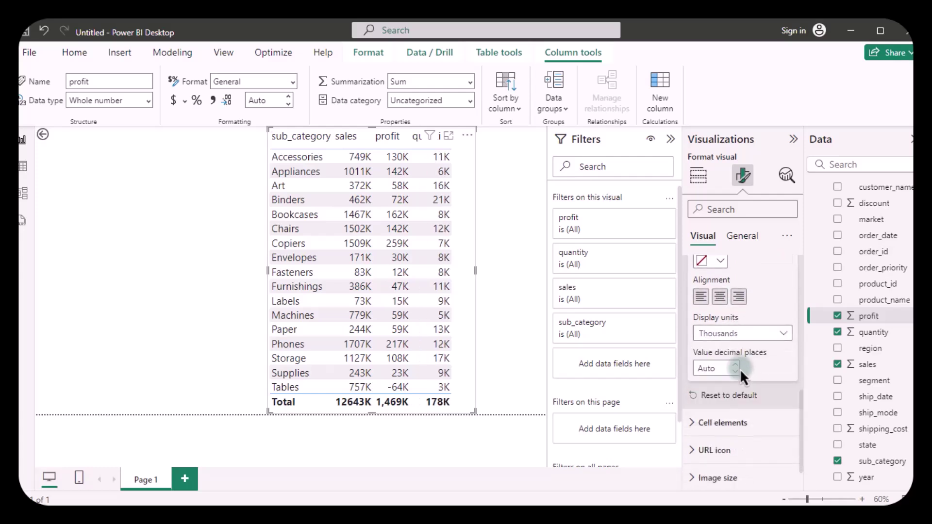
left_click_drag(476, 274, 456, 273)
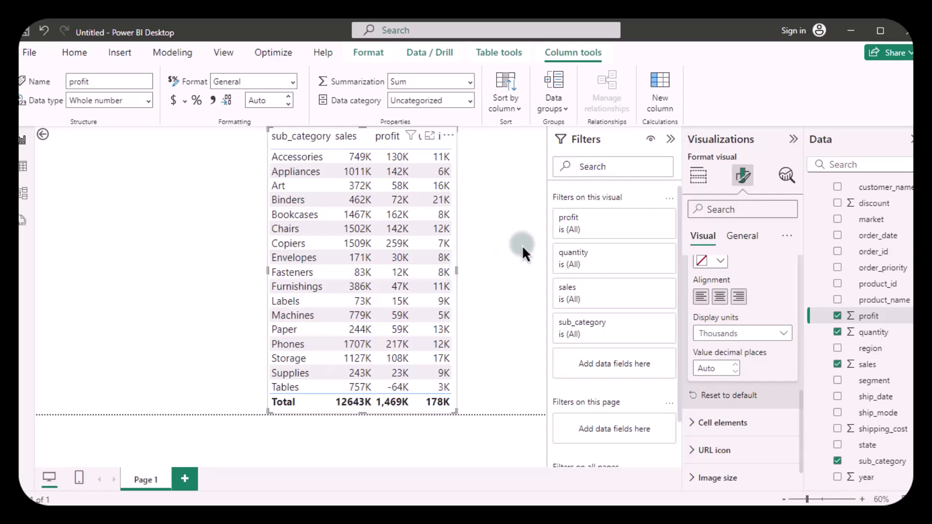
Convert the table into a matrix visual and add the region field to its columns.
left_click(694, 176)
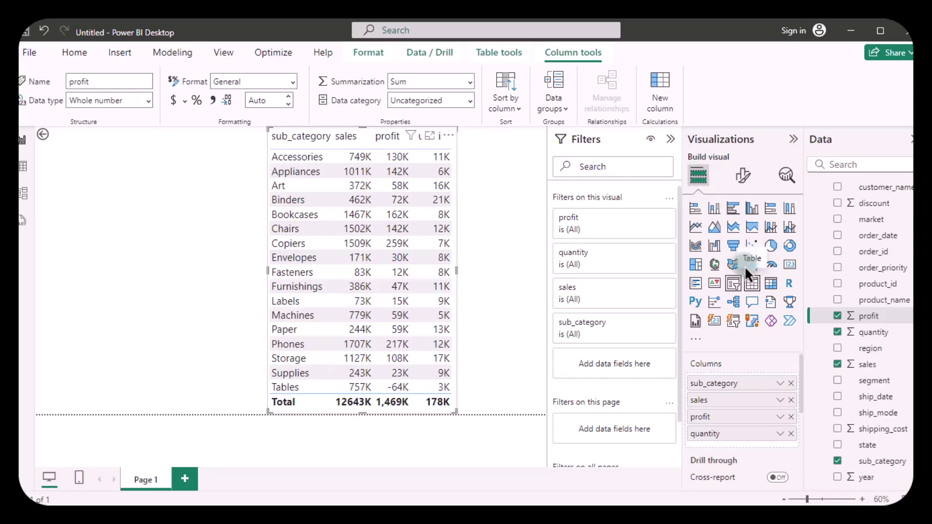
left_click(772, 284)
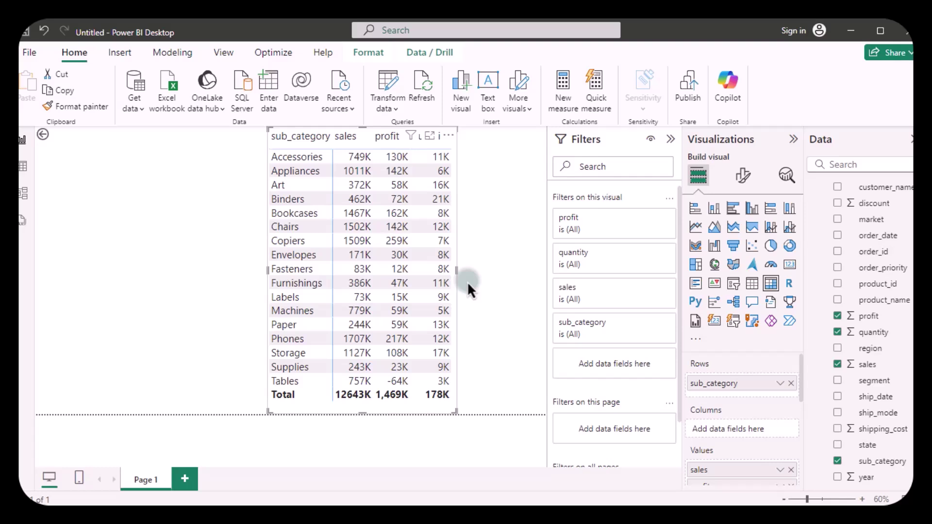
scroll(844, 260, "up", 2)
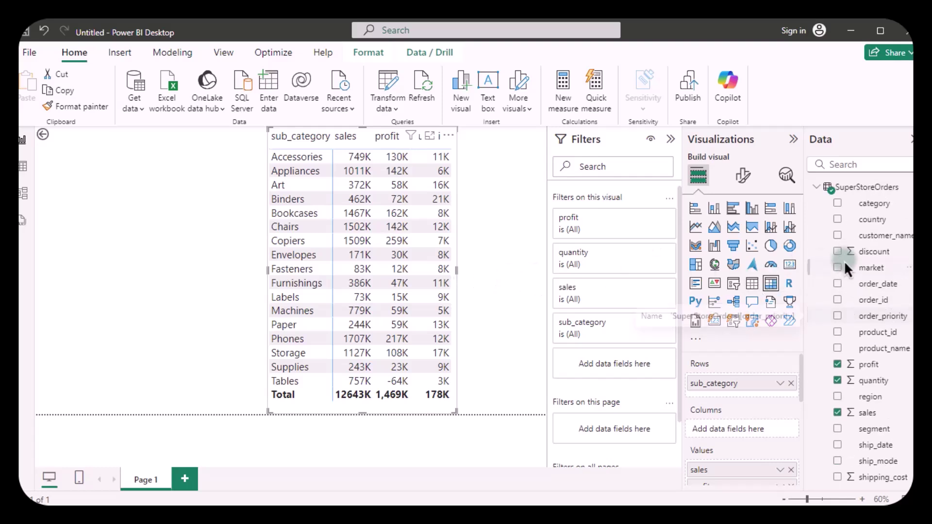
left_click_drag(870, 397, 751, 427)
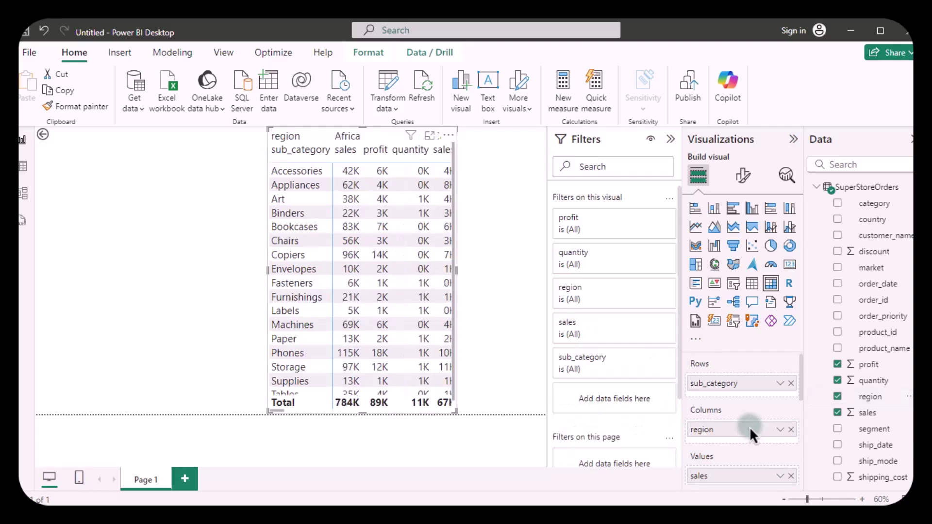
Move the matrix toward the canvas's left side, widen it to the right edge, and look through the further region columns.
left_click_drag(447, 135, 259, 121)
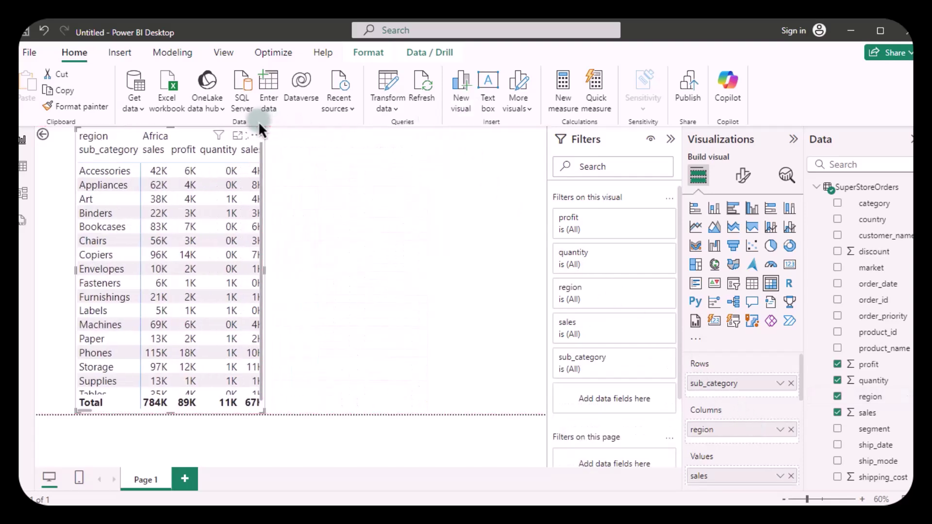
left_click_drag(265, 271, 546, 309)
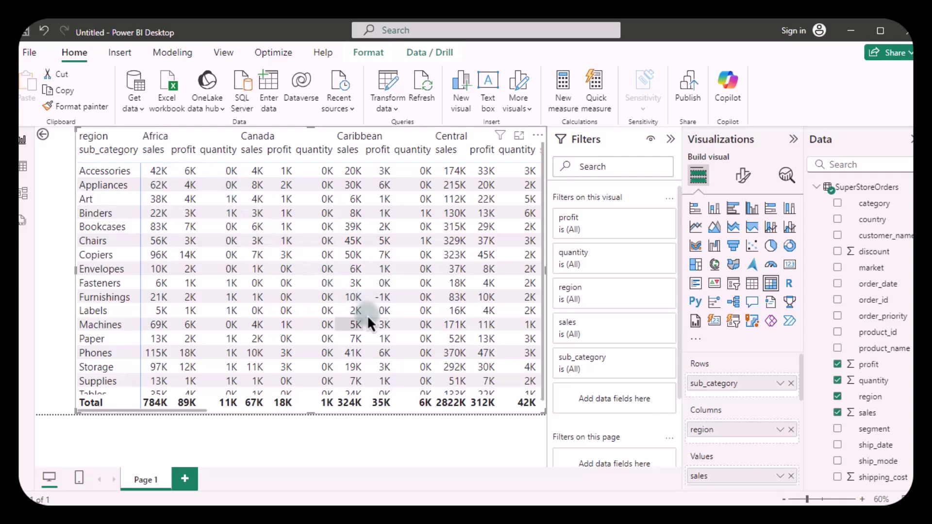
scroll(368, 316, "right", 3)
scroll(367, 315, "right", 3)
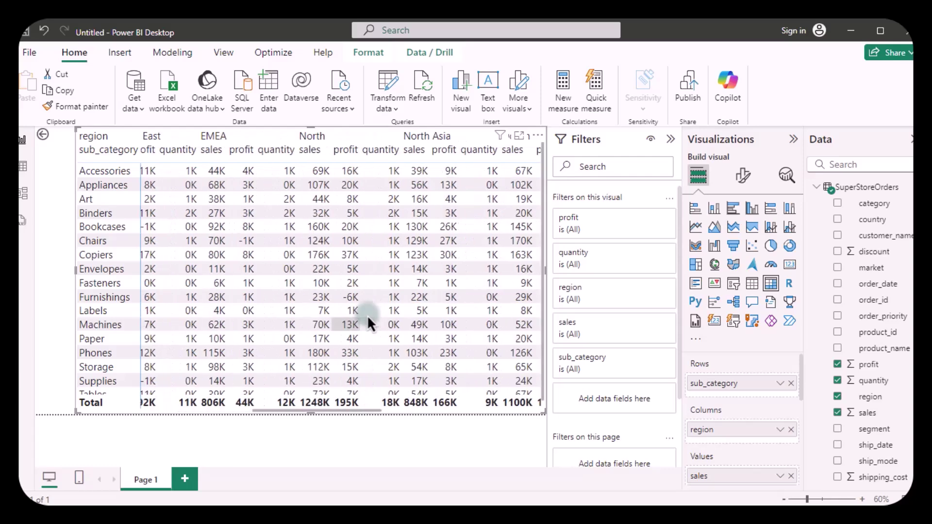